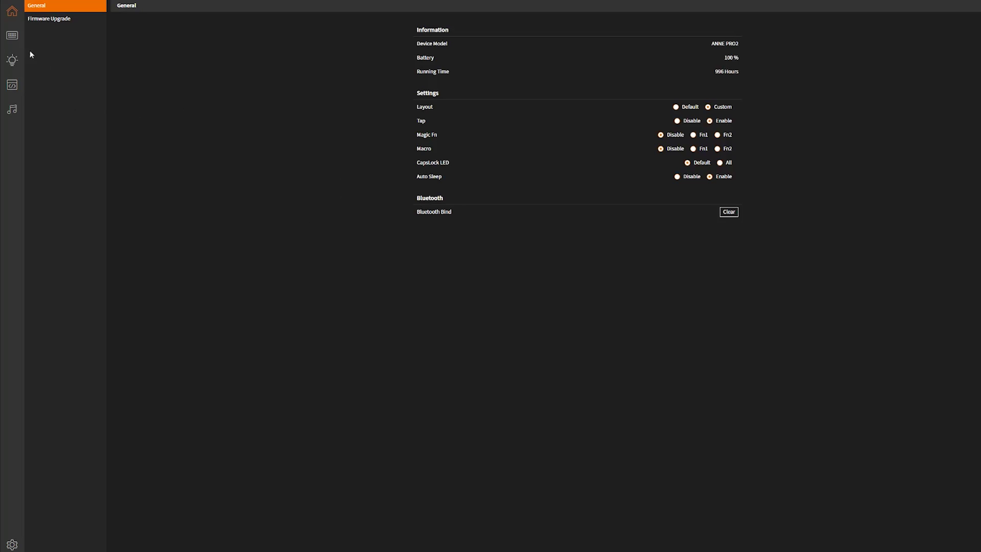
Run a firmware upgrade and confirm the keyboard firmware is already up to date (latest 1.12.8)
click(49, 18)
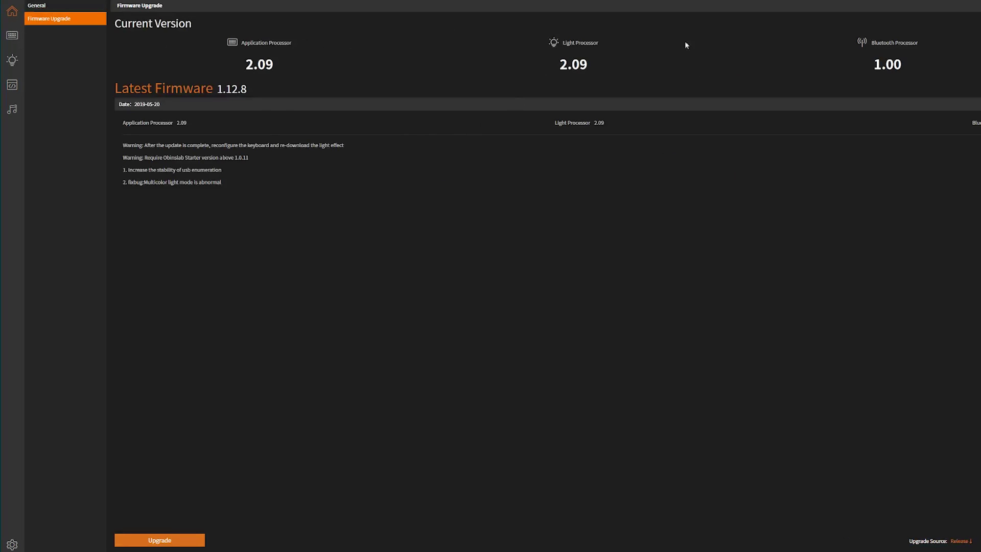
click(175, 538)
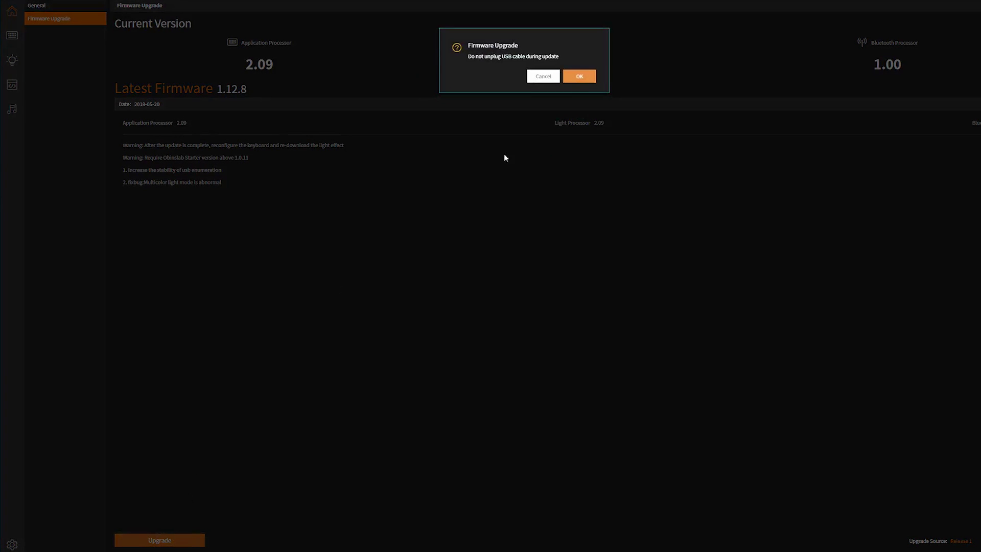
click(581, 78)
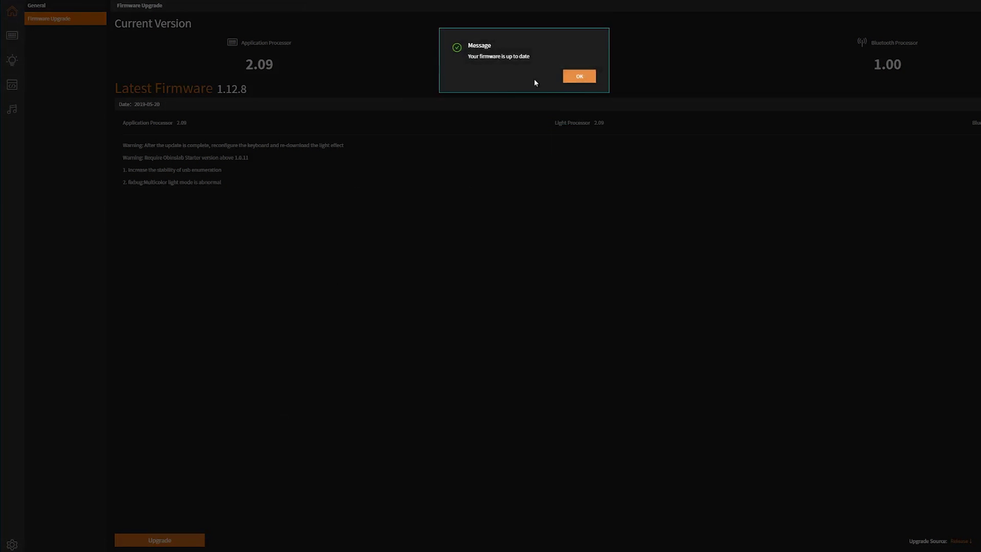
click(589, 78)
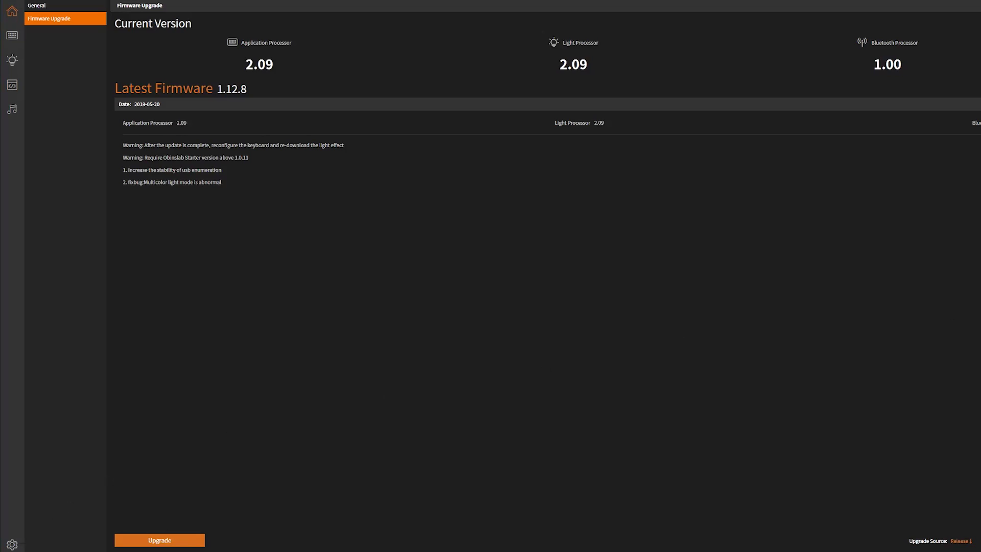
Try the Light and Cyan themes in Preferences, then set the theme back to Dark
drag(514, 115, 505, 189)
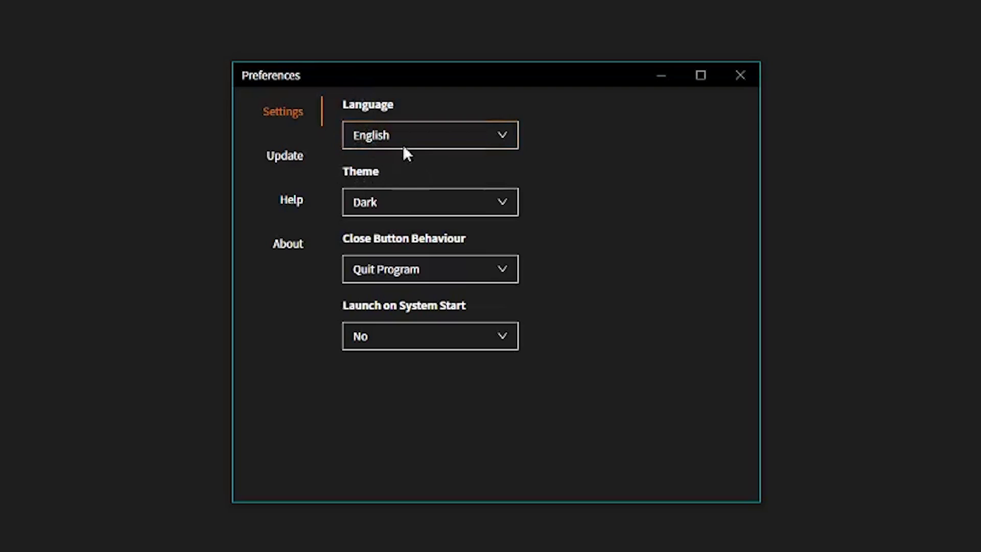
click(405, 206)
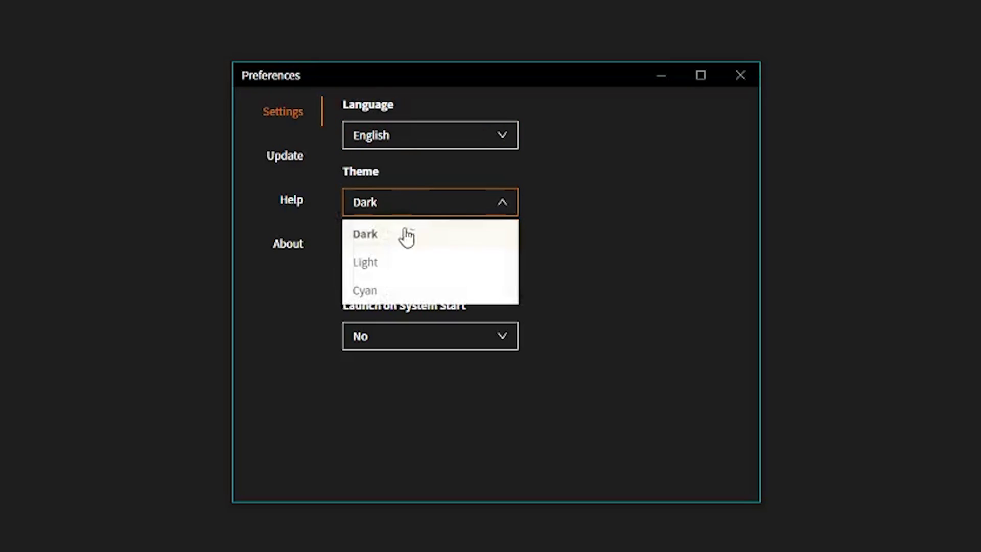
click(396, 264)
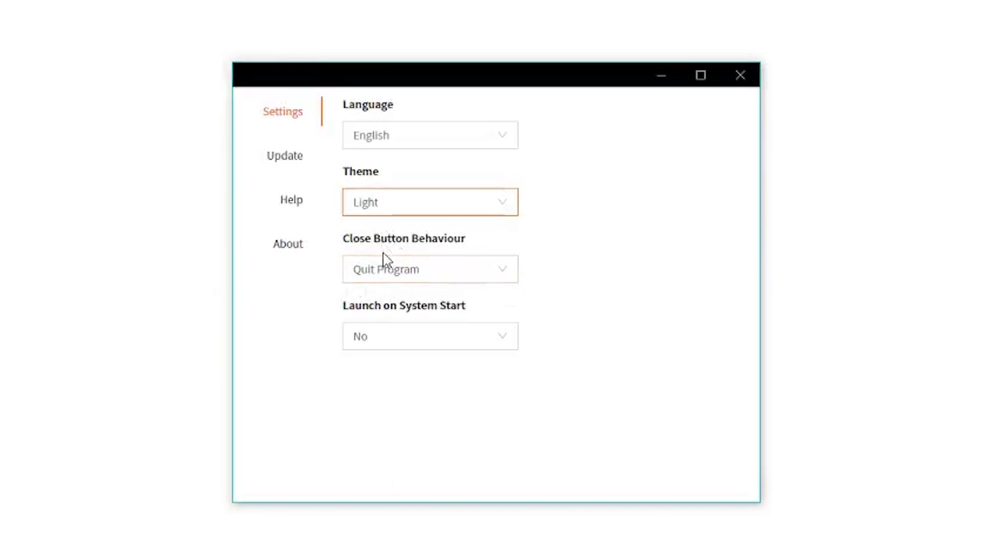
click(385, 211)
click(377, 288)
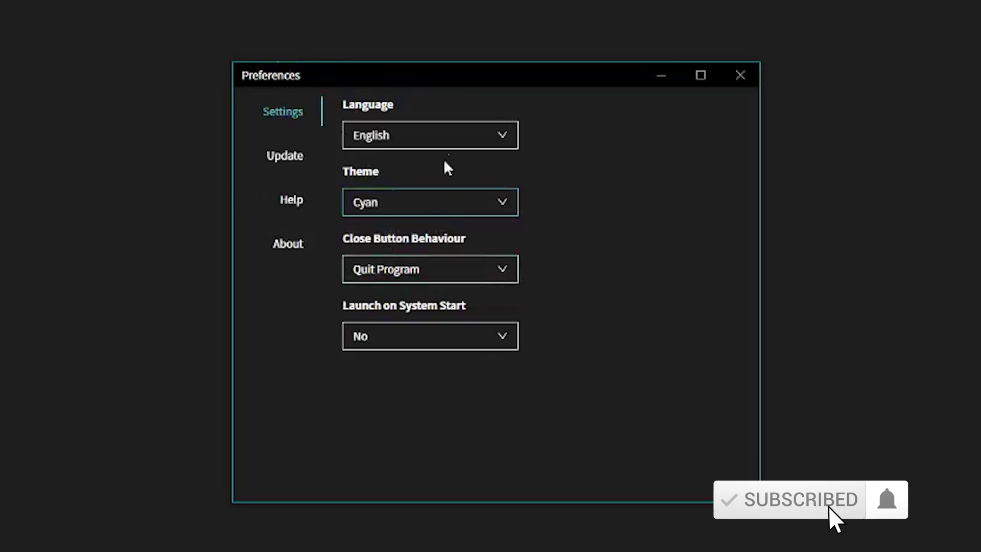
click(425, 211)
click(380, 238)
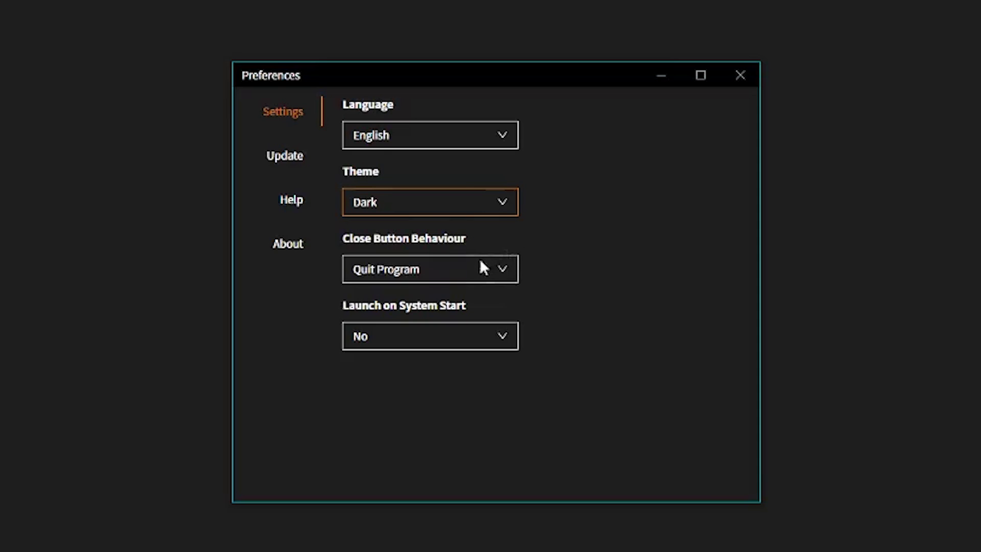
Keep closing set to Quit Program and check for an app version newer than 1.1.1
click(461, 268)
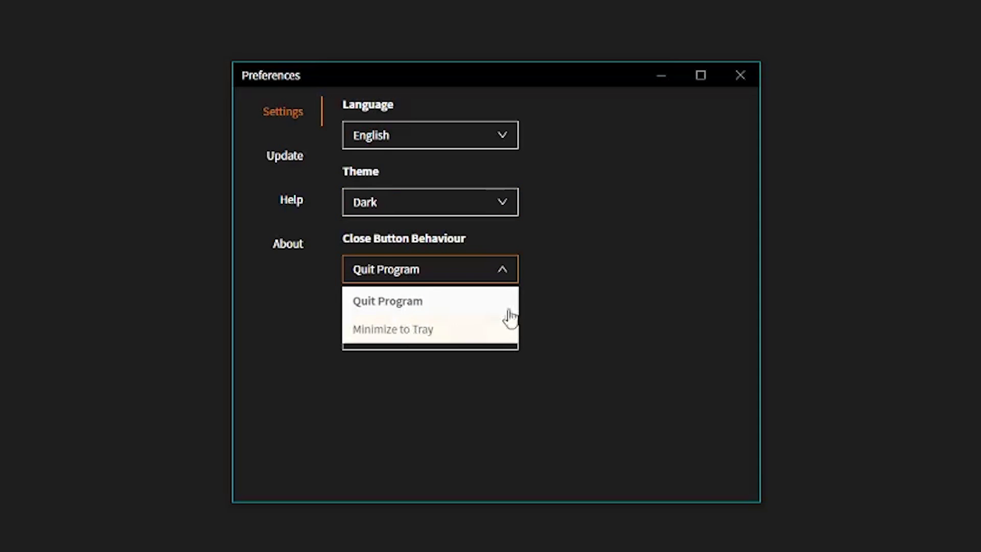
click(529, 286)
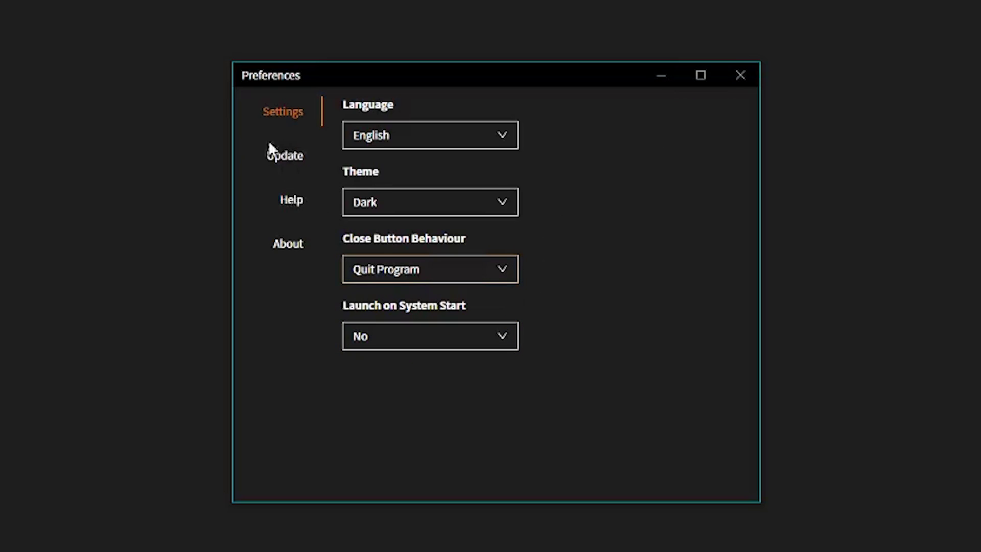
click(293, 159)
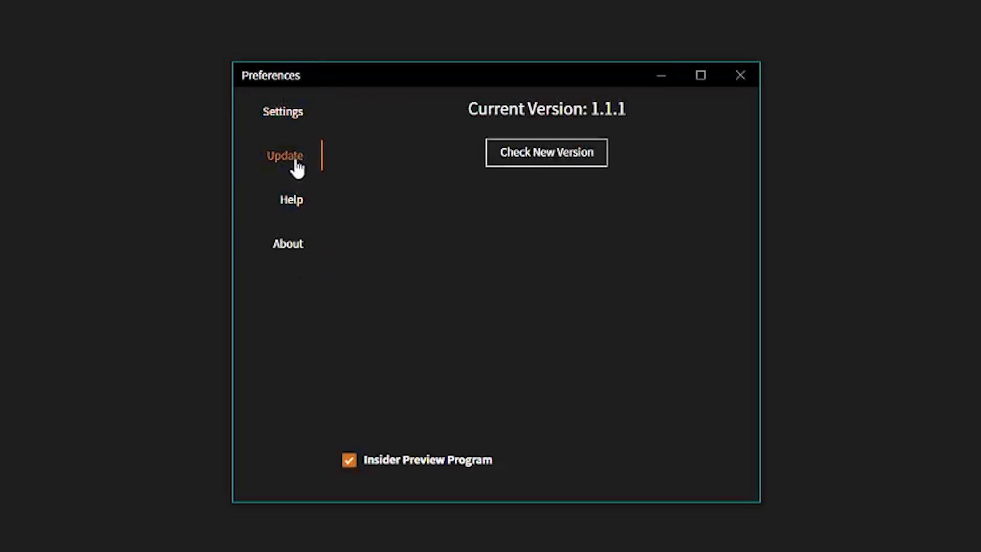
click(536, 156)
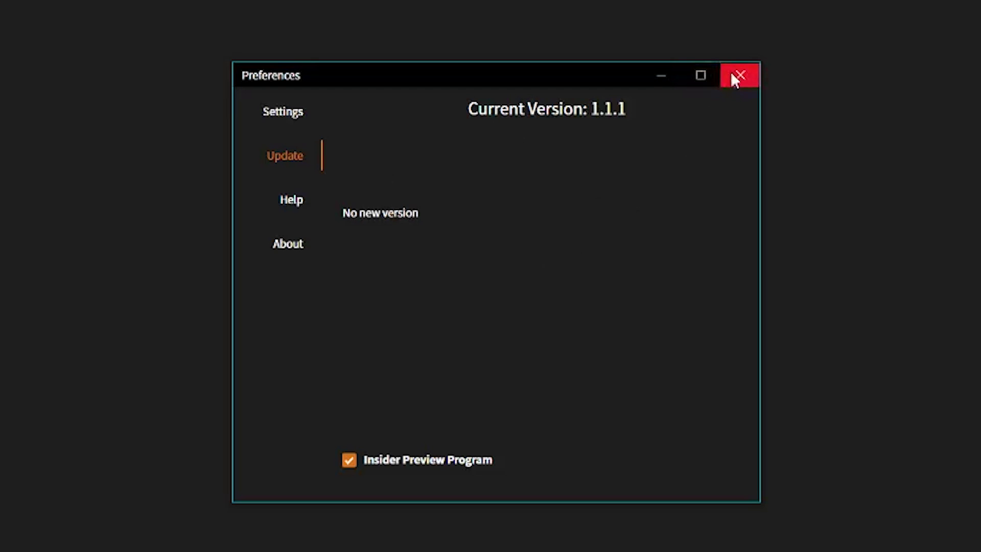
View the Help and About pages, then return to the General page
click(289, 206)
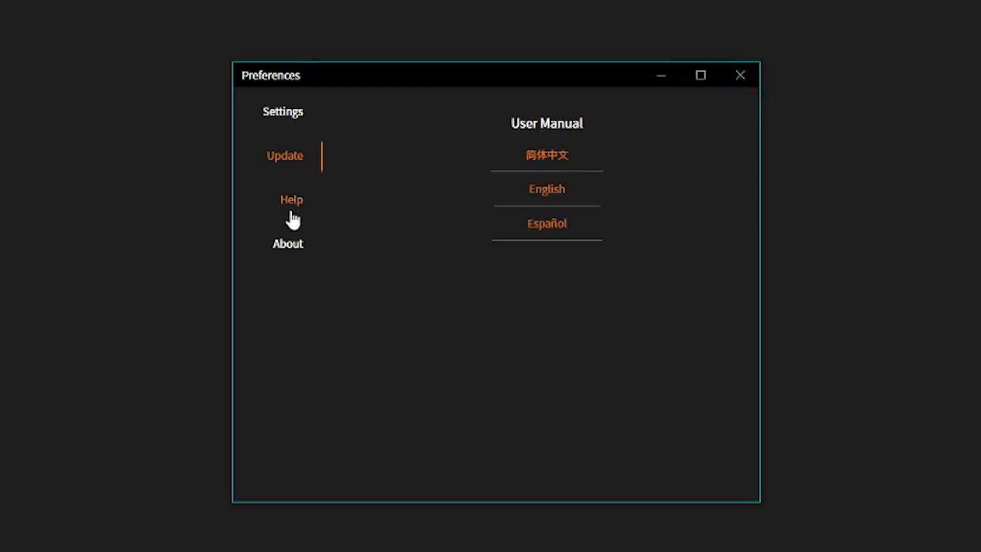
click(311, 241)
click(286, 207)
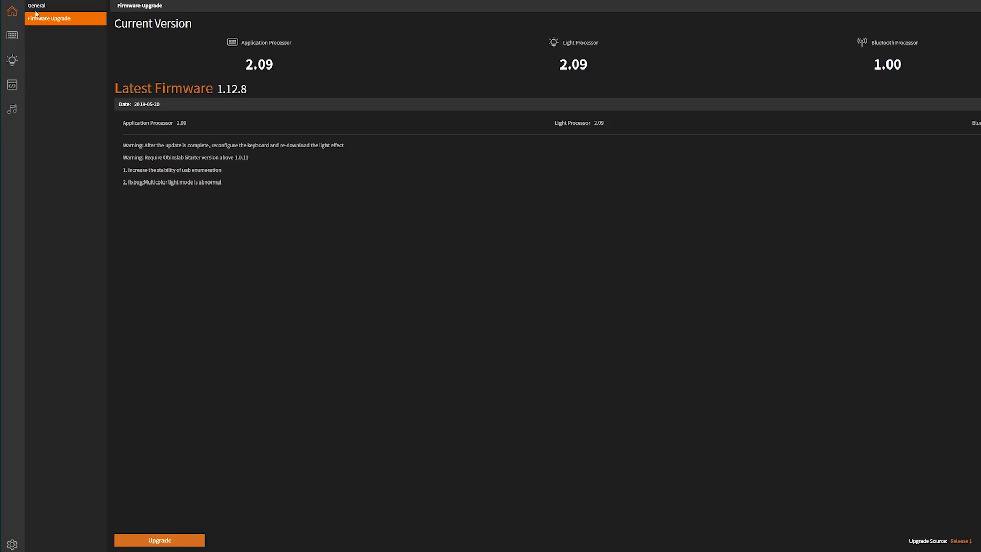
click(61, 5)
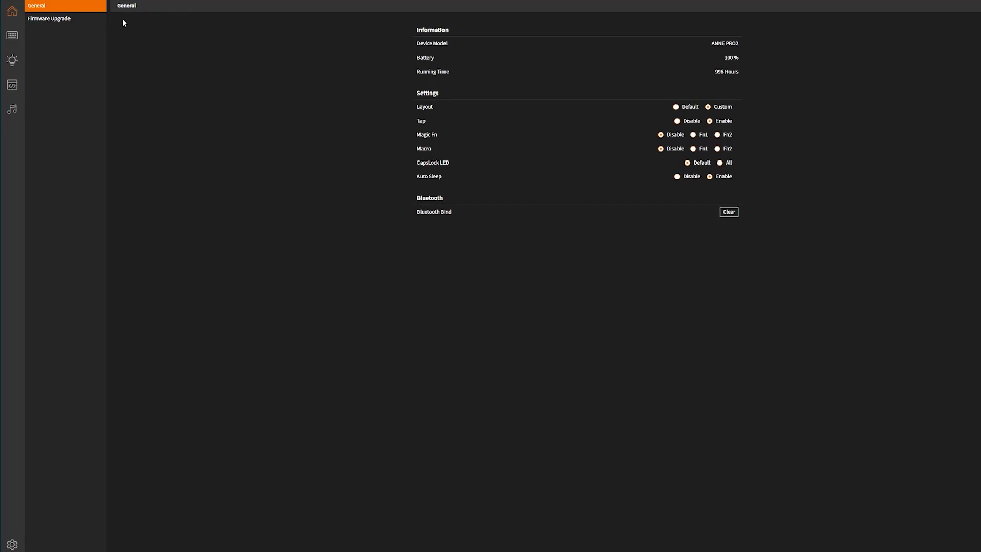
click(75, 20)
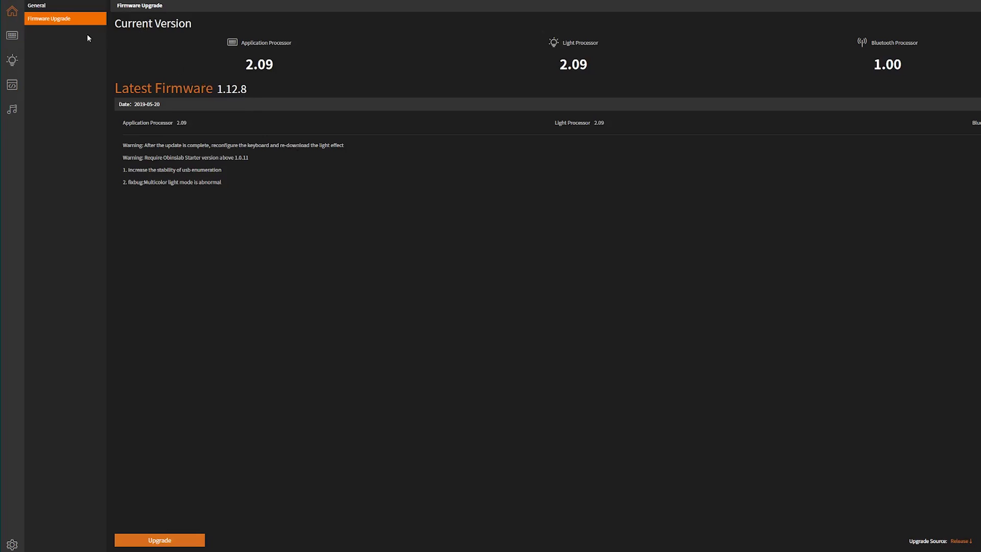
click(70, 10)
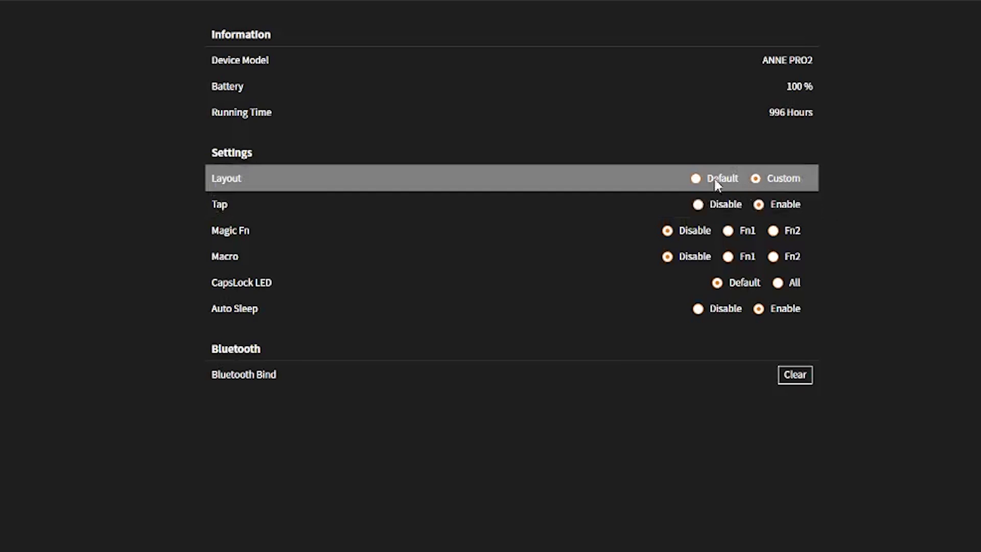
Try the Default layout, then put Layout back on Custom with Tap disabled
click(699, 177)
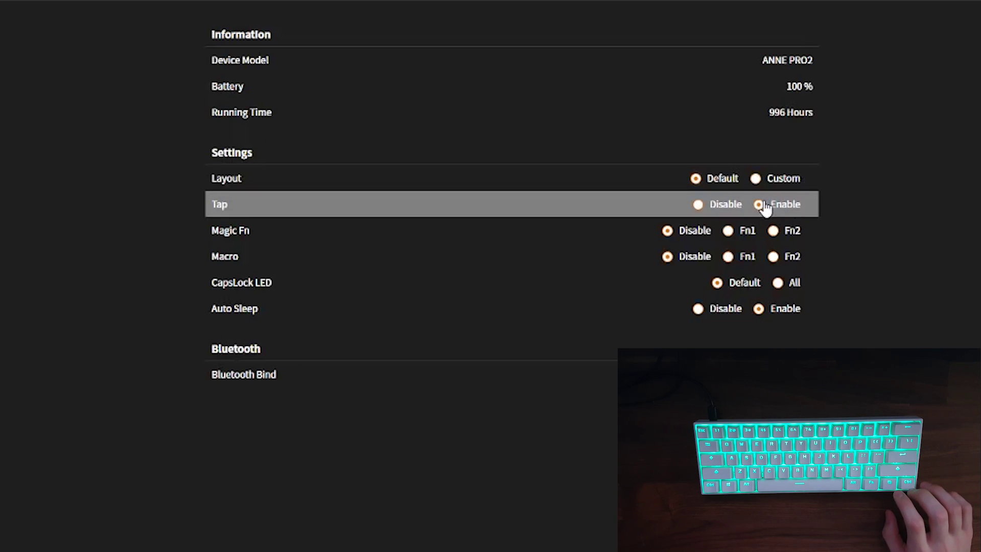
key(ctrl)
key(ctrl)
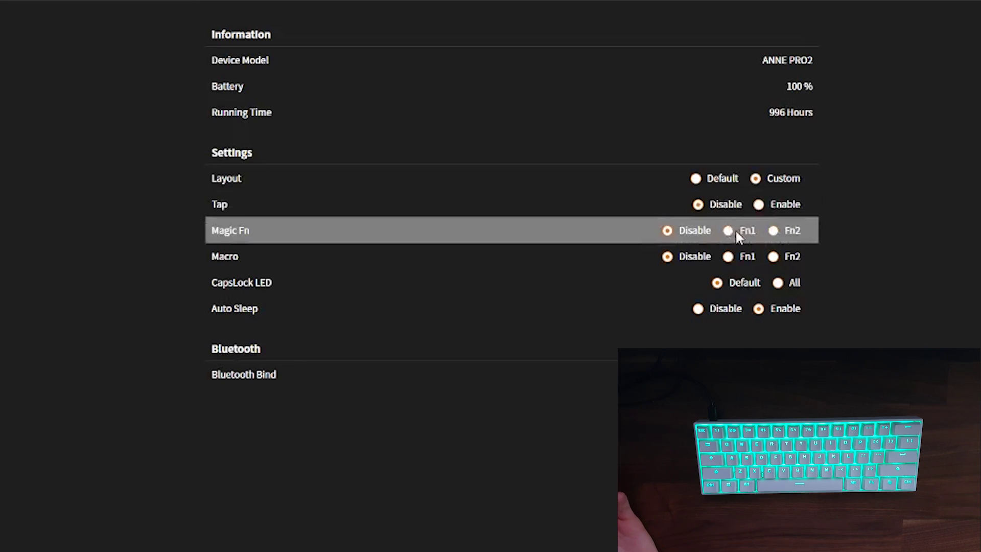
Assign Magic Fn to Fn2 and the Macro function to Fn1
click(728, 231)
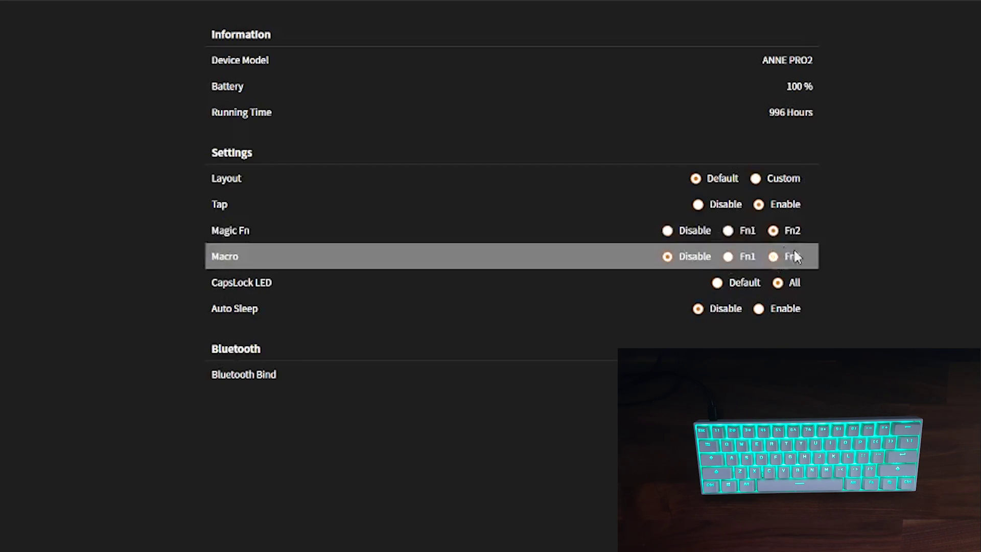
click(729, 257)
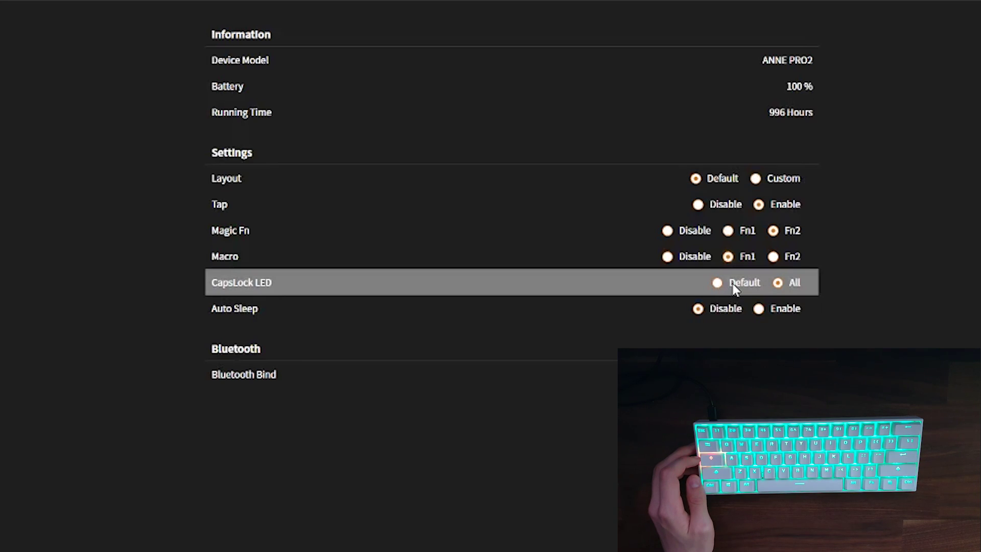
Set CapsLock LED to Default, keep Auto Sleep disabled, and clear the Bluetooth bindings
click(717, 284)
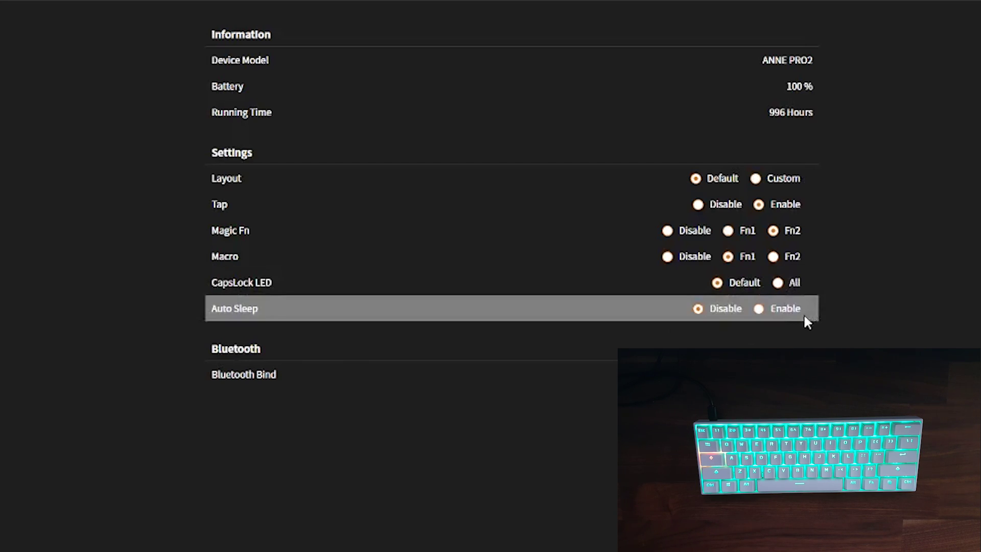
click(760, 310)
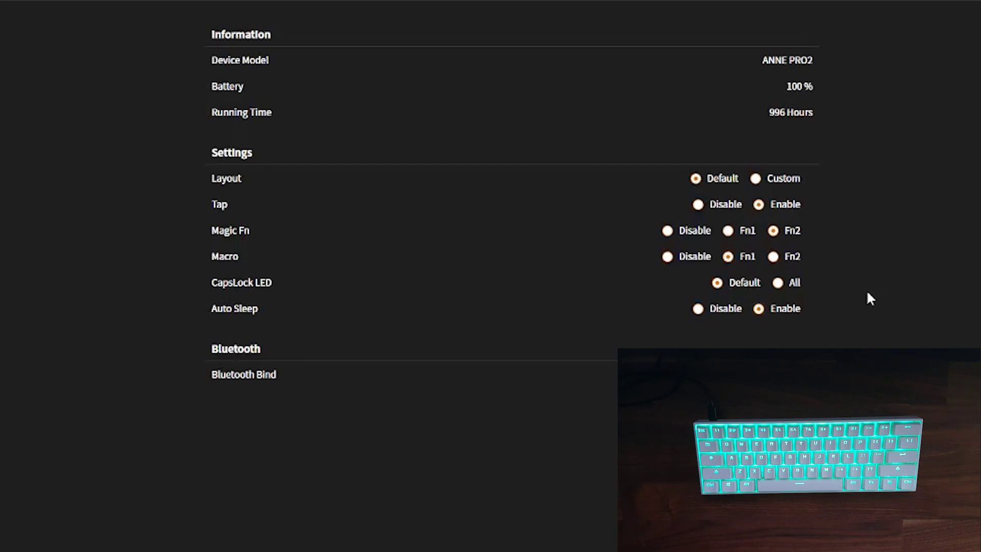
click(698, 309)
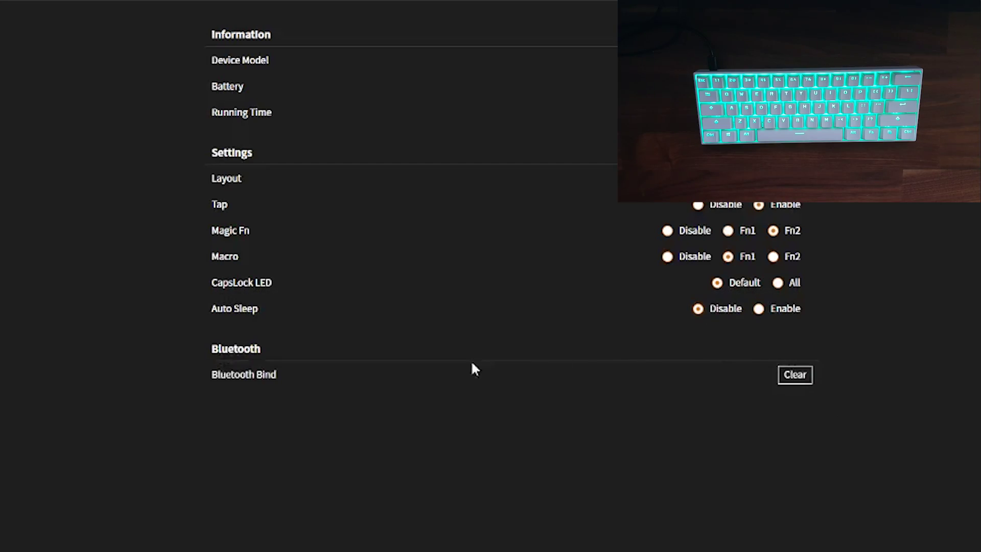
click(795, 375)
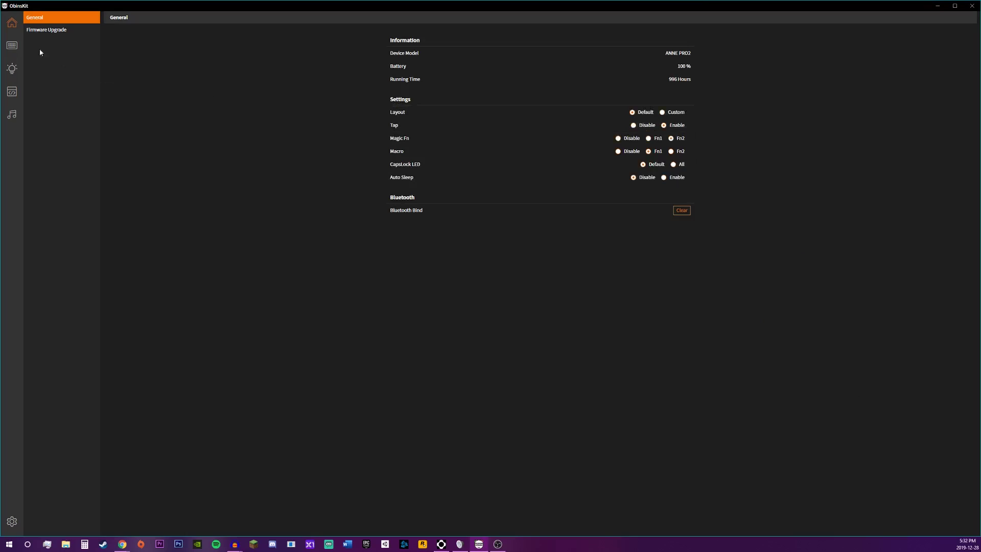
In the key layout editor, try remapping a key to Enter, discard it, and view the TAP and FN2 layers
click(13, 48)
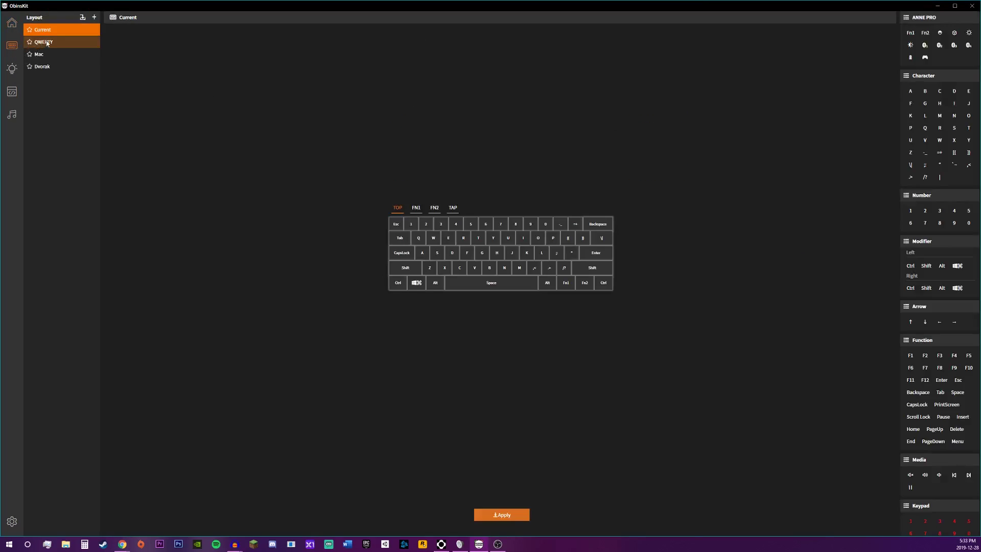
click(397, 226)
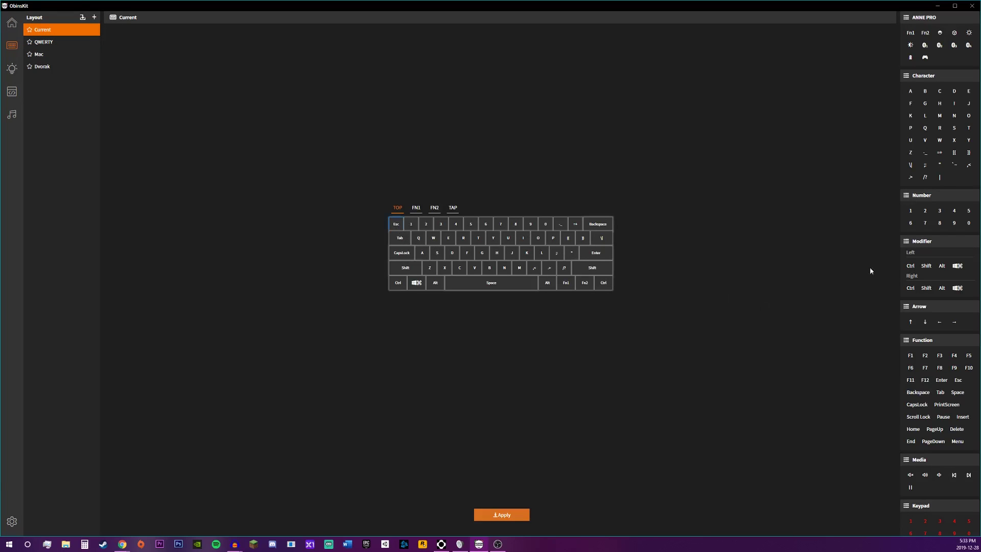
click(457, 211)
click(942, 381)
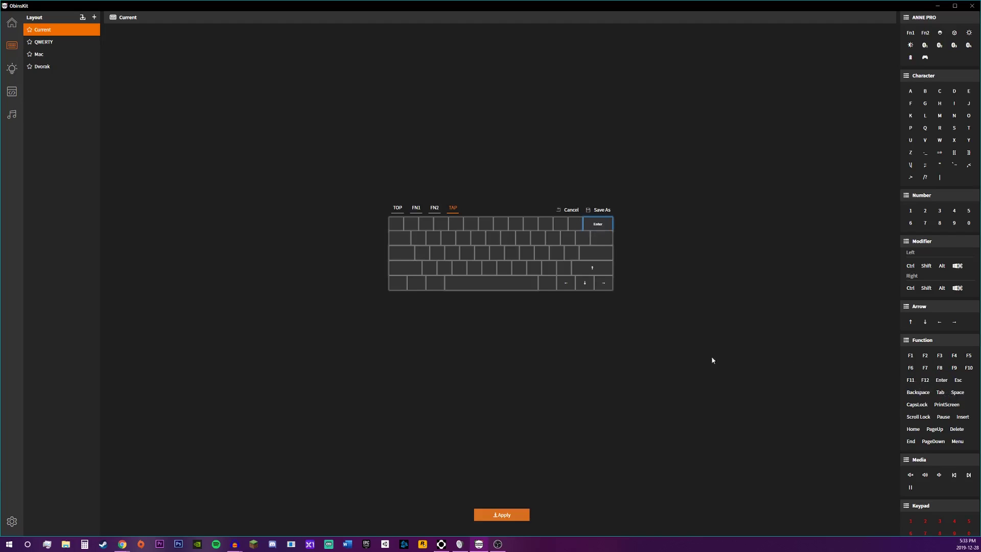
click(572, 211)
click(452, 208)
click(434, 210)
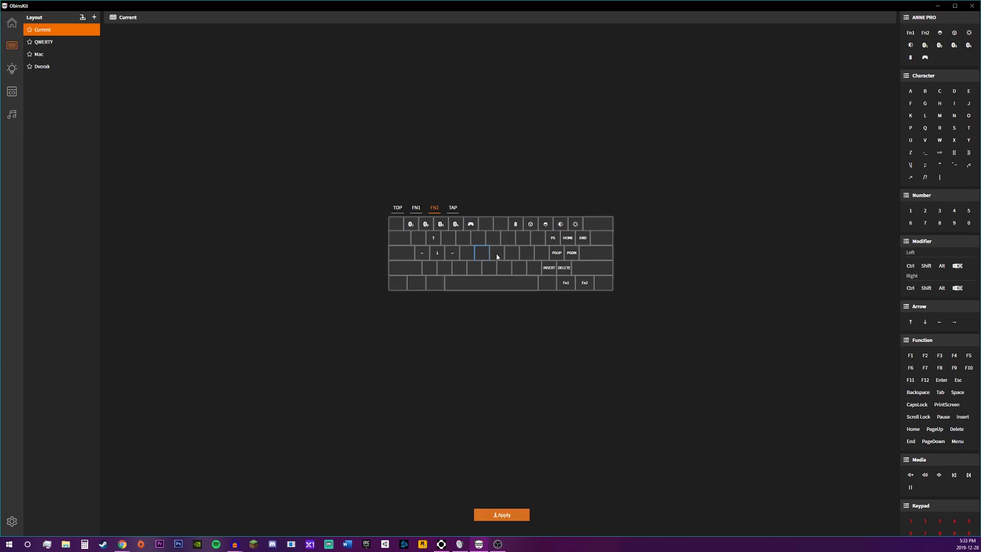
click(401, 207)
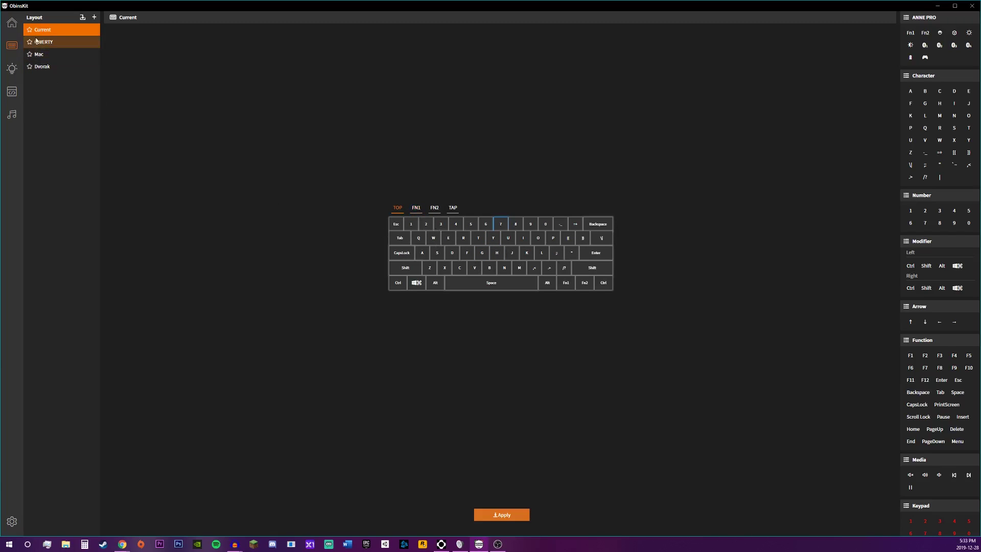
Inspect the QWERTY layout's FN1, FN2 and TAP layers
click(51, 42)
click(415, 209)
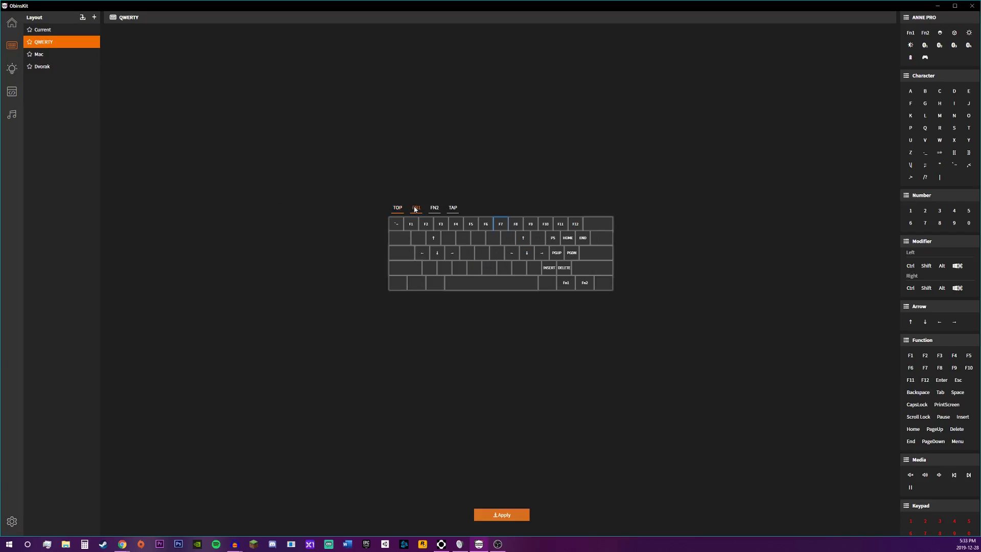
click(434, 209)
click(453, 208)
Inspect the Mac layout's FN1, FN2 and TAP layers, then the Dvorak layout
click(43, 54)
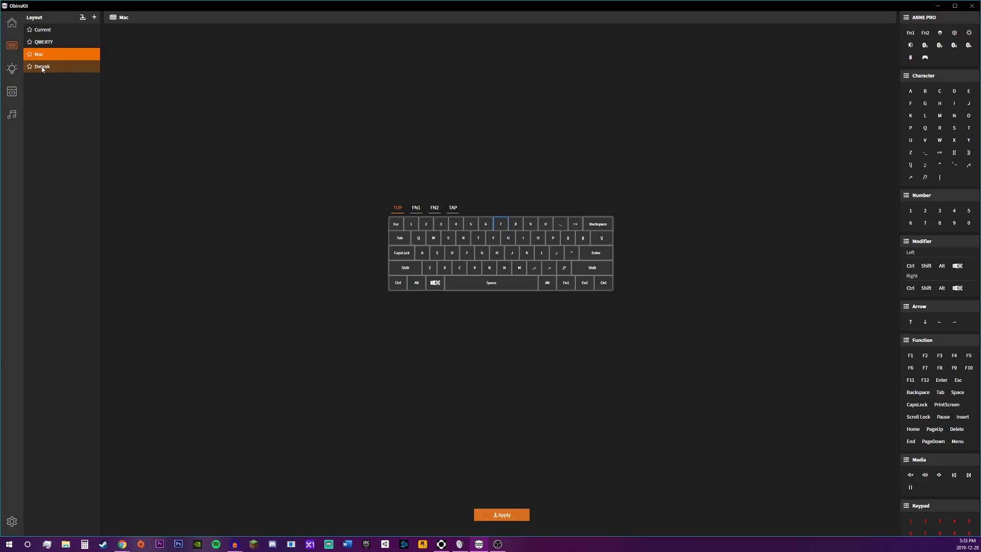
click(421, 209)
click(441, 209)
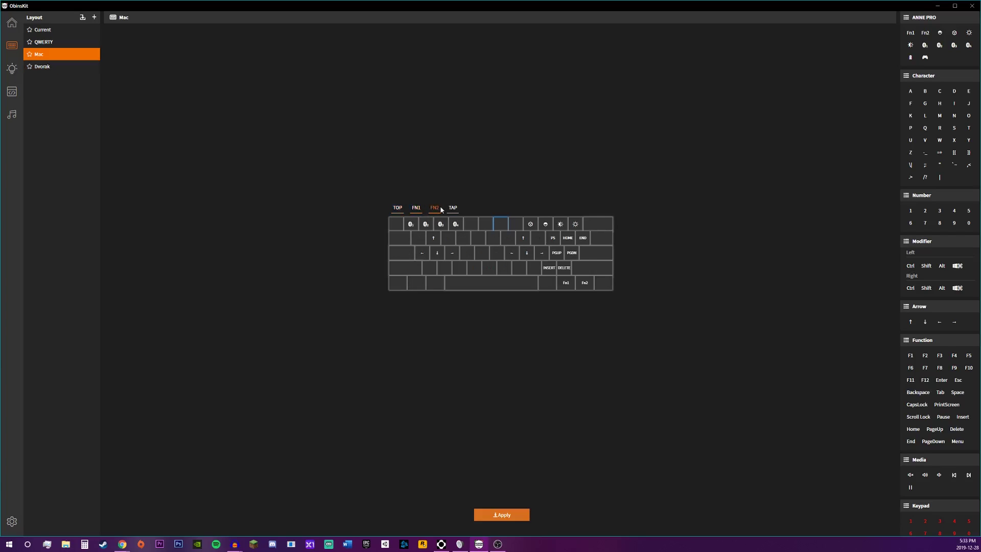
click(453, 209)
click(49, 71)
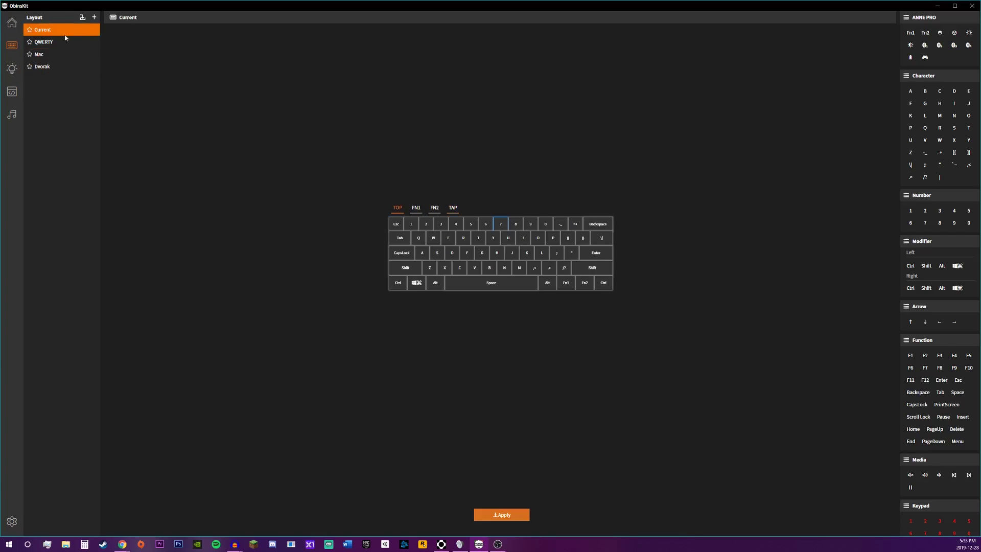
click(442, 208)
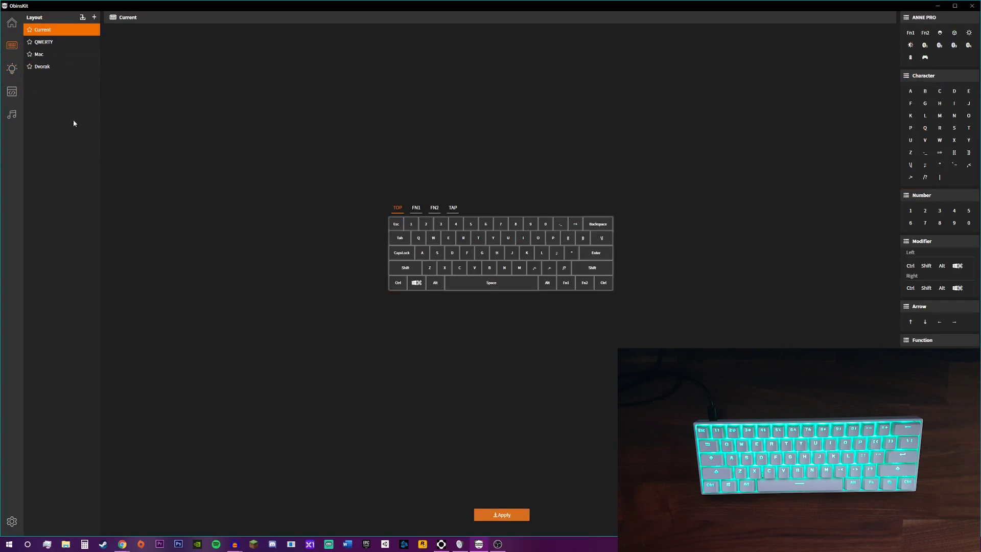
Browse the lighting presets, from Rainbow trigger through Poptang to Breathing
click(12, 70)
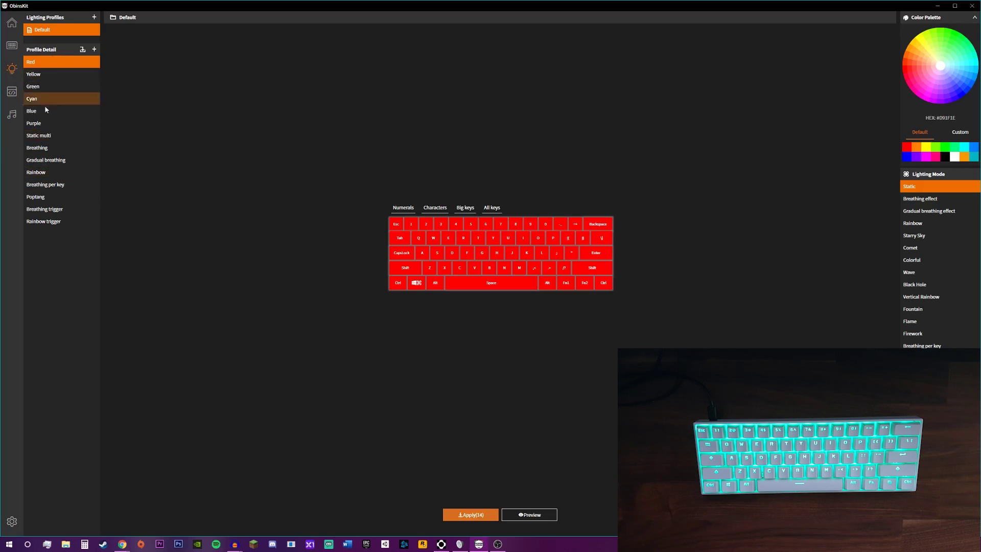
click(60, 223)
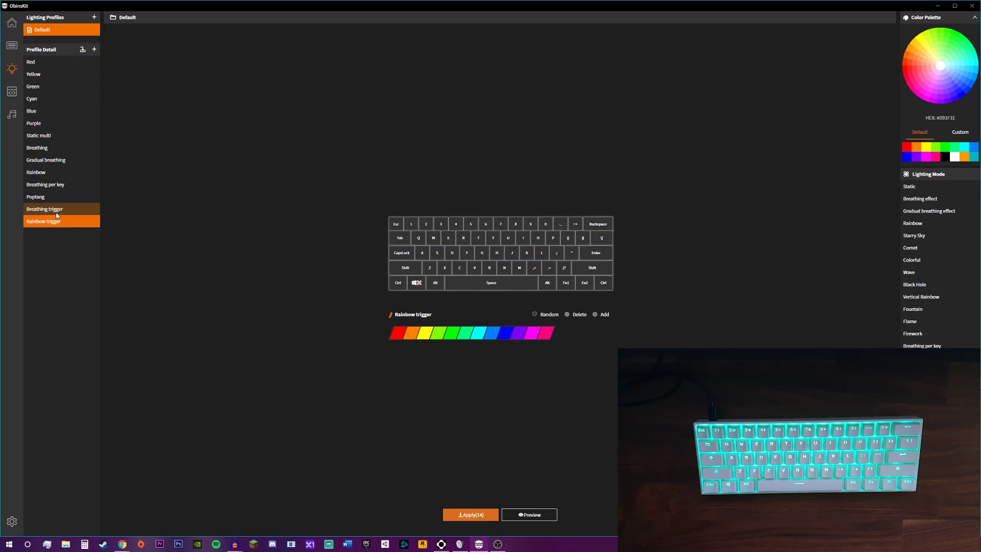
click(56, 215)
click(47, 197)
click(45, 184)
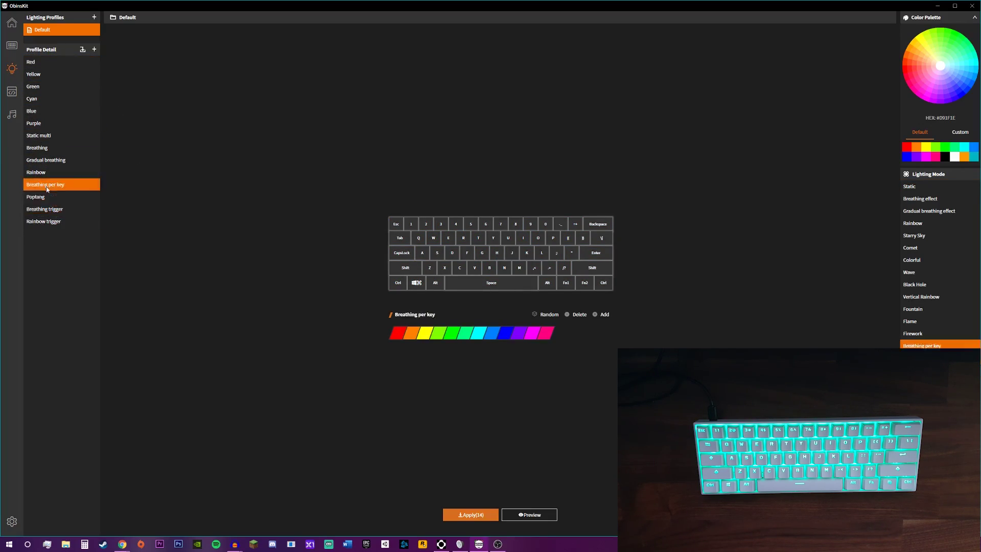
click(43, 172)
click(41, 160)
click(41, 151)
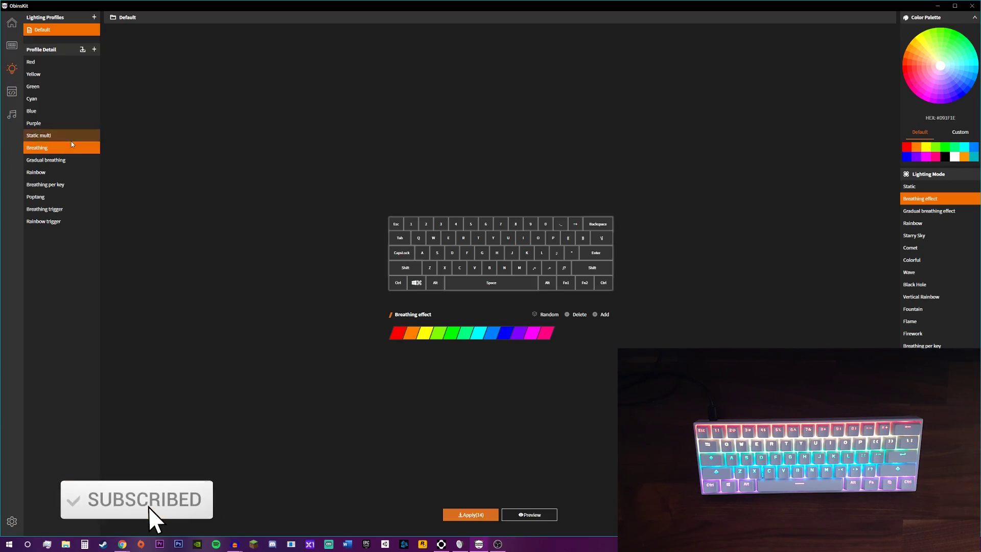
Preview the Green lighting on the keyboard, then preview Rainbow trigger
click(48, 88)
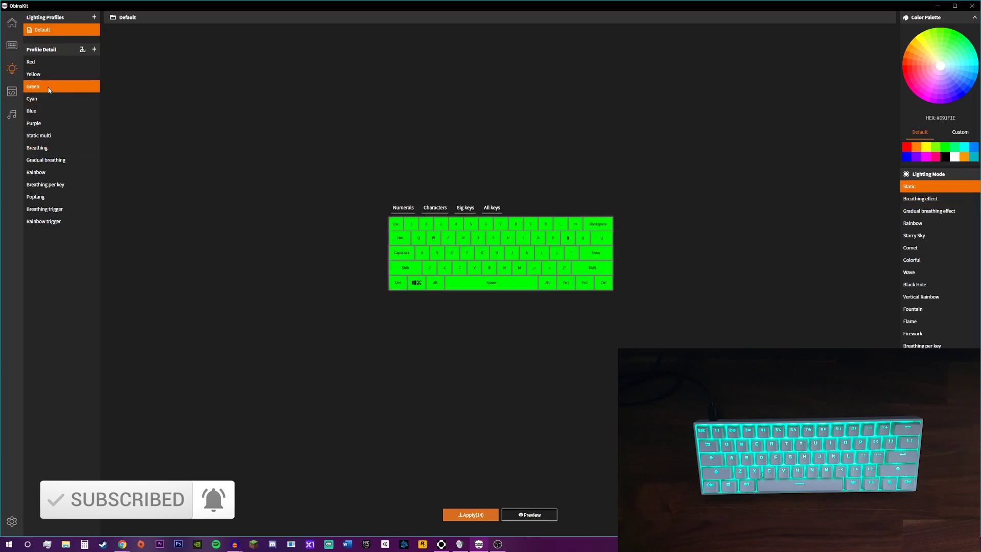
click(534, 515)
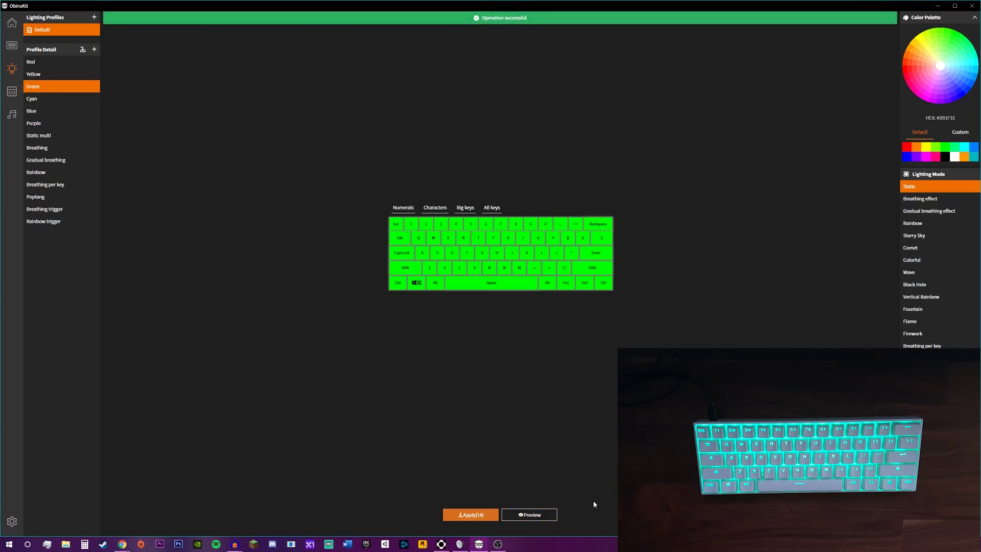
click(56, 224)
click(528, 515)
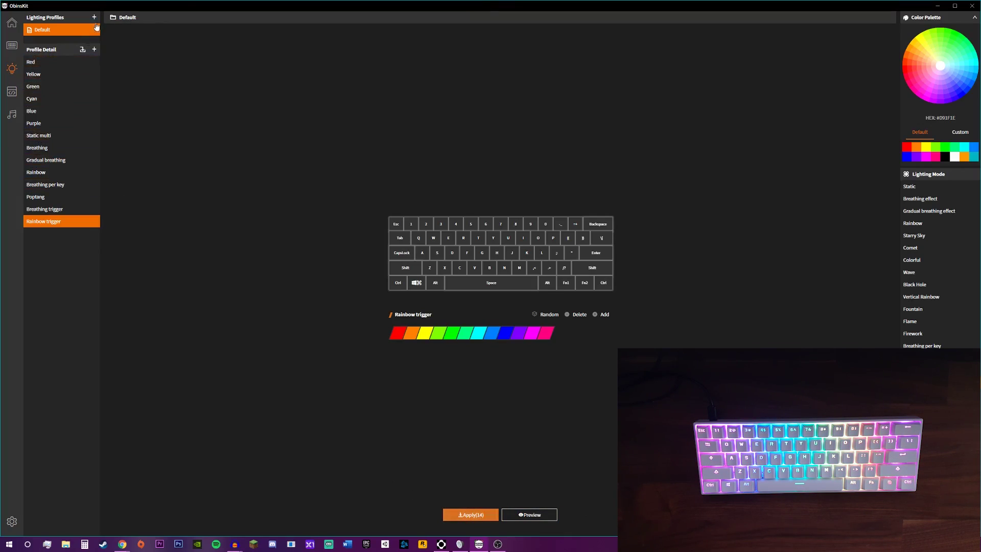
Create a lighting profile named Test with all keys green and W, A, S, D magenta, and preview it
click(95, 49)
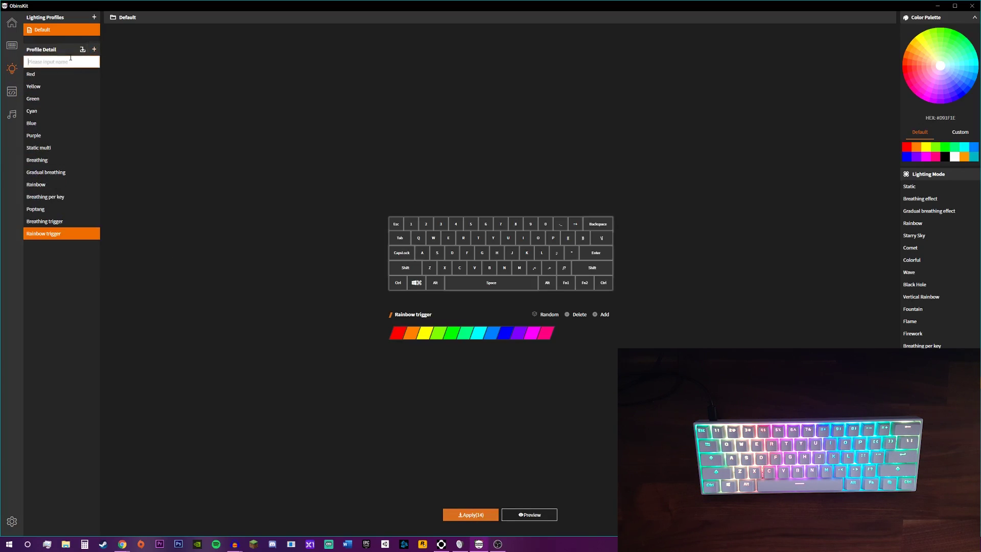
text(Test)
key(Return)
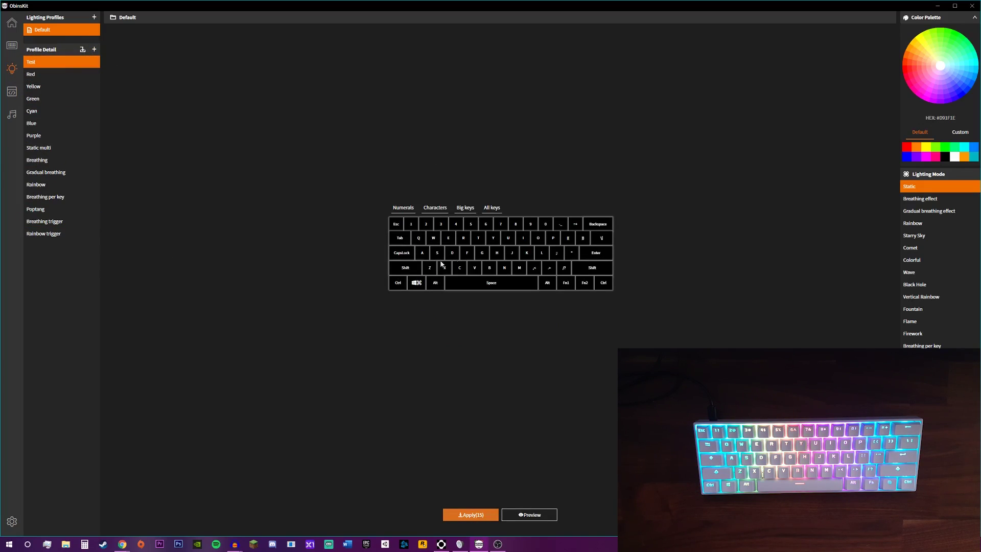
click(492, 207)
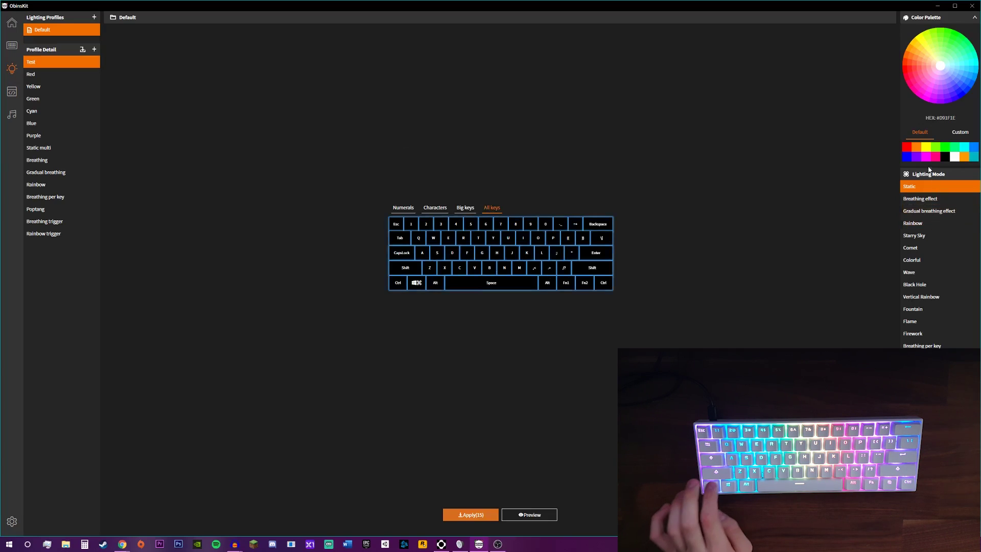
click(943, 148)
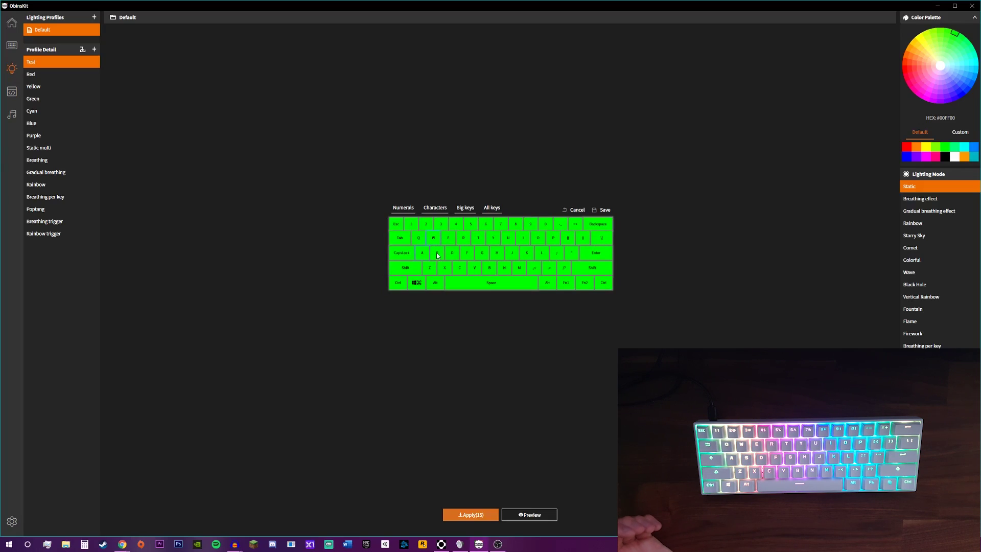
click(926, 156)
click(511, 515)
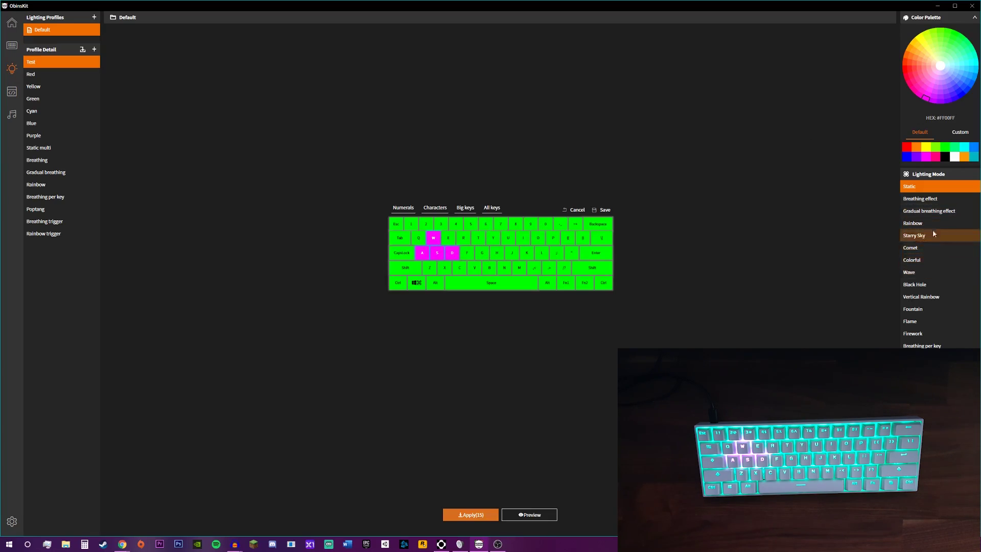
Try the Colorful and Rainbow effects, then set the profile back to Static
click(933, 260)
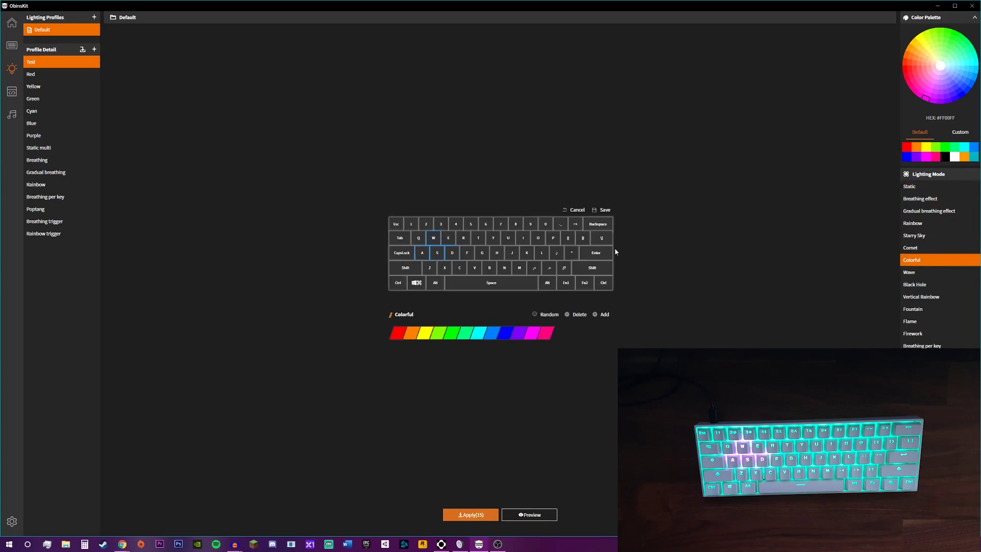
click(532, 516)
click(922, 224)
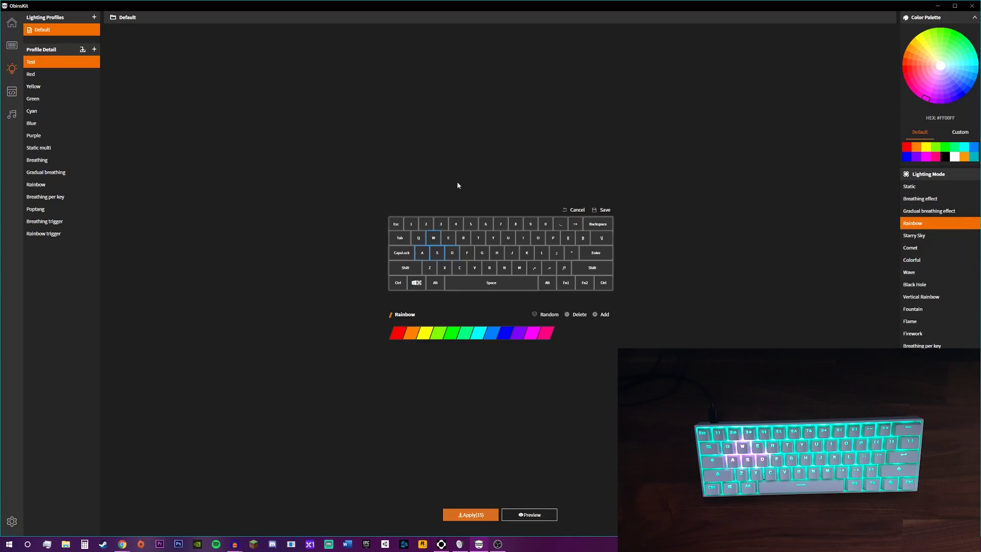
click(950, 186)
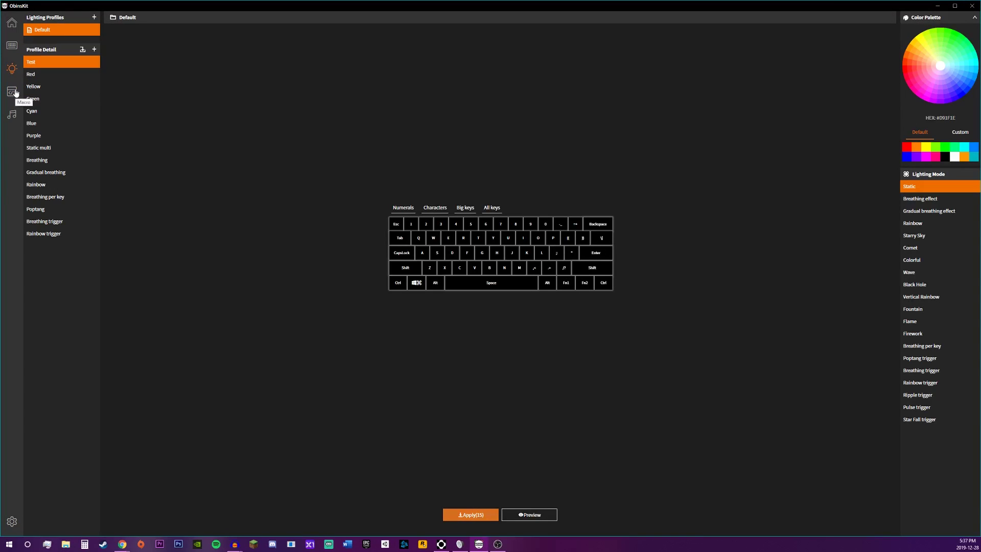
Create a macro group named Test and add a macro to the Z key
click(13, 92)
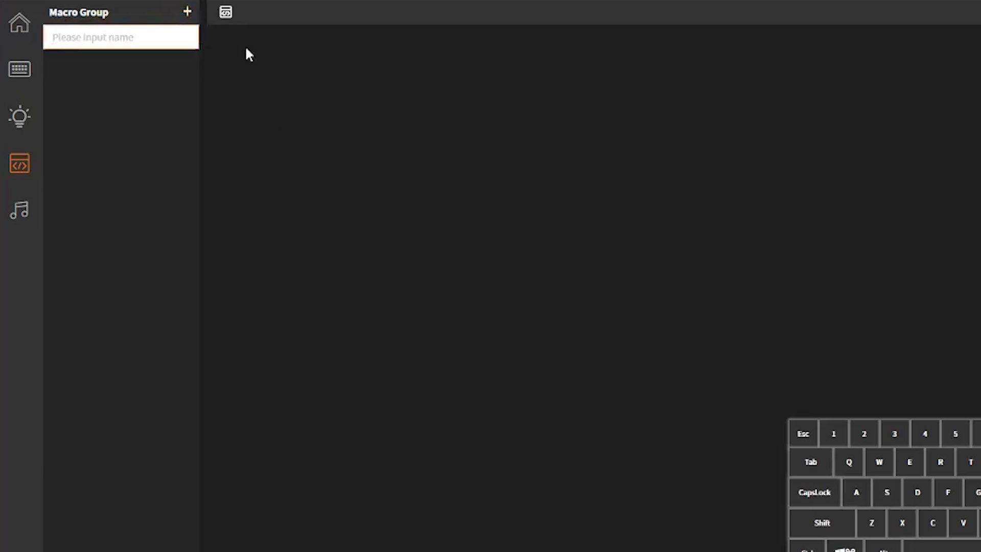
text(Test)
key(Return)
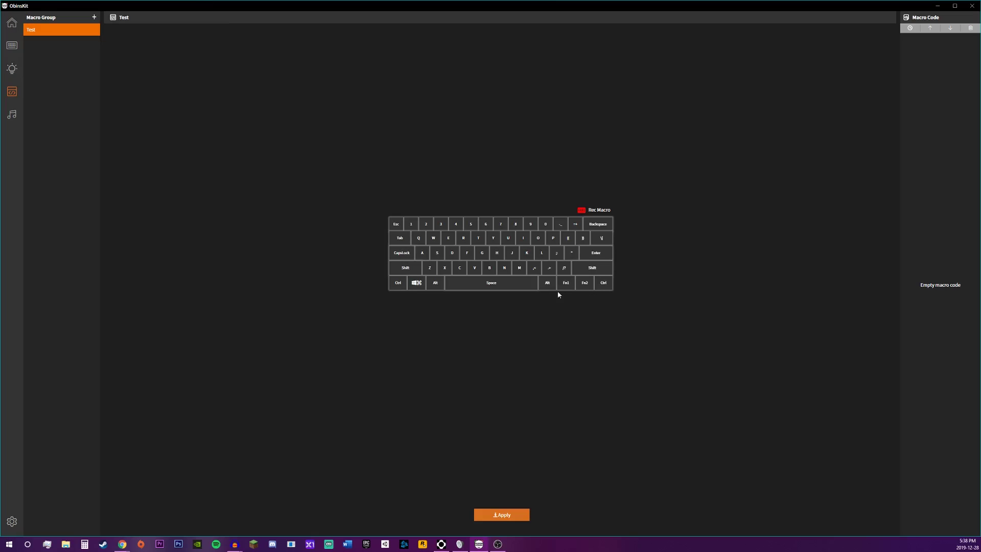
right_click(433, 267)
click(444, 274)
Record the keystrokes B, 4, B, 5 into the macro and save it
click(590, 214)
click(606, 213)
key(b)
key(4)
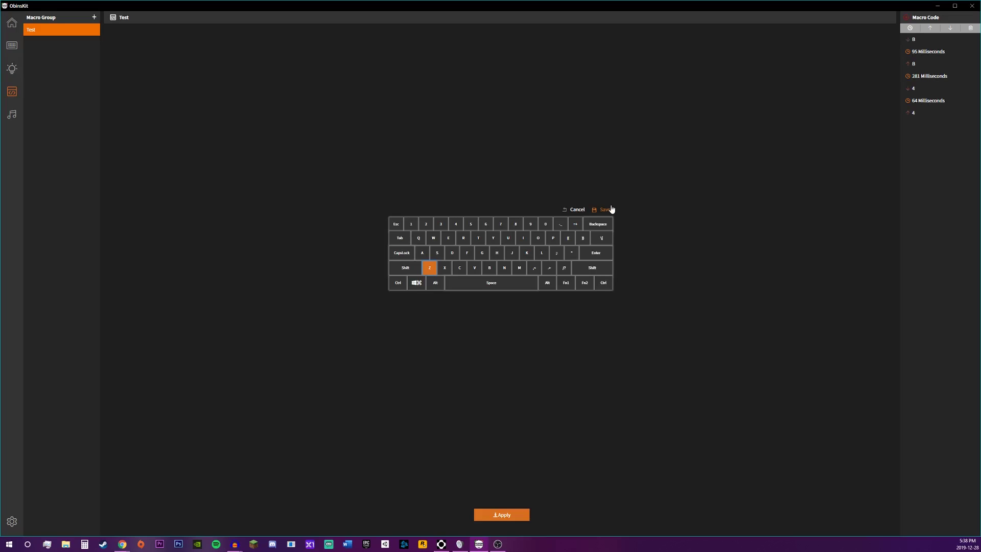
key(b)
key(5)
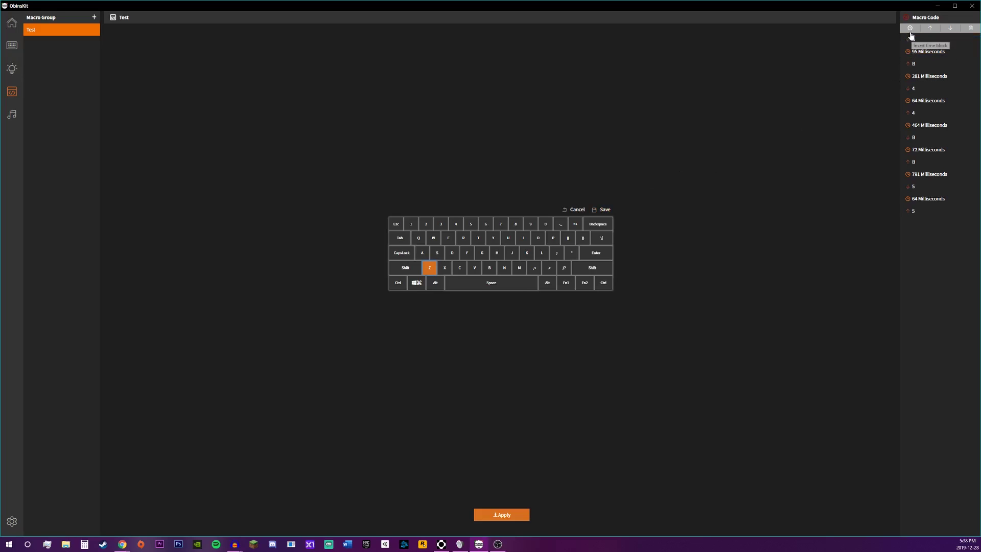
click(602, 210)
click(429, 268)
Move the Macro setting from Fn1 to Fn2 and return to the Test macro
click(17, 24)
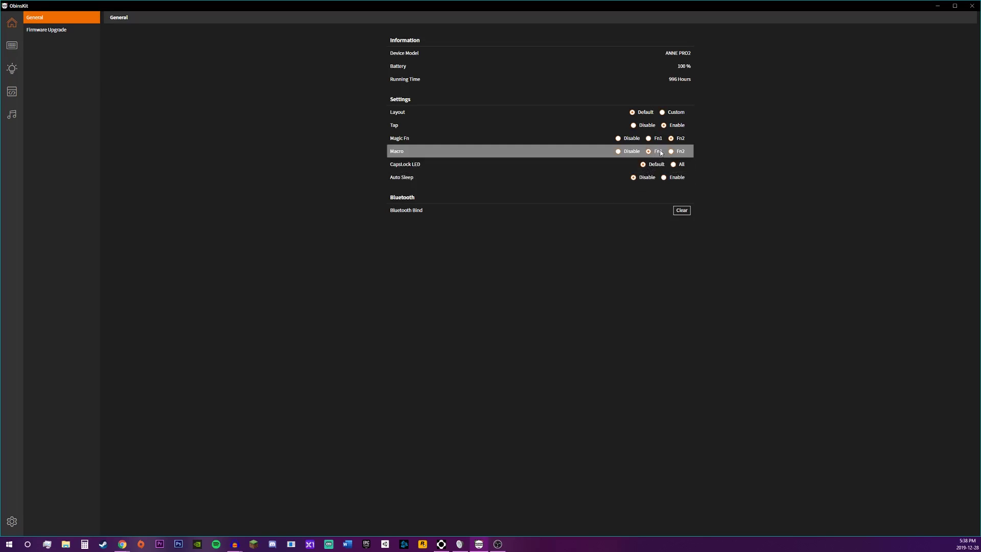
click(681, 151)
click(12, 95)
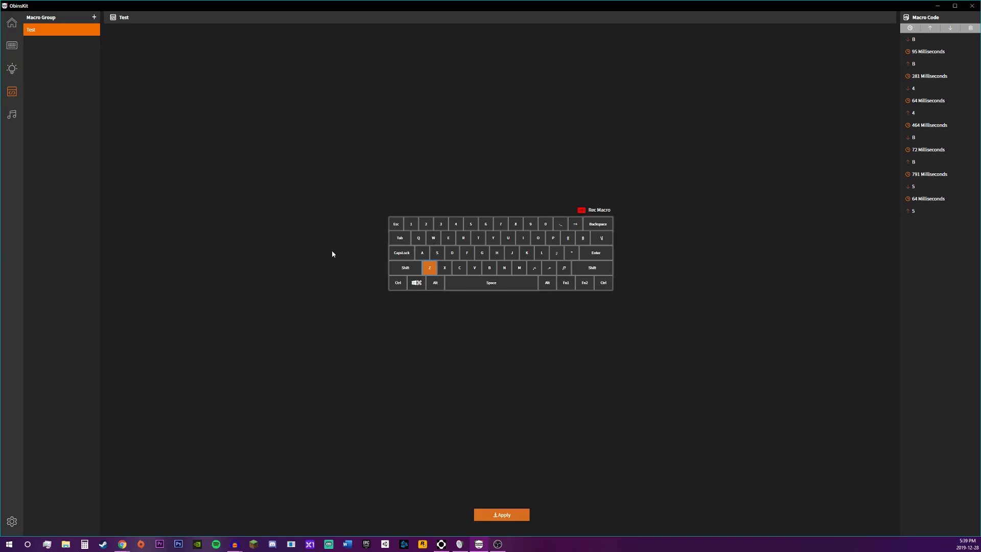
Open Audio Visualization and try switching audio-reactive lighting on; it stays Off
click(15, 117)
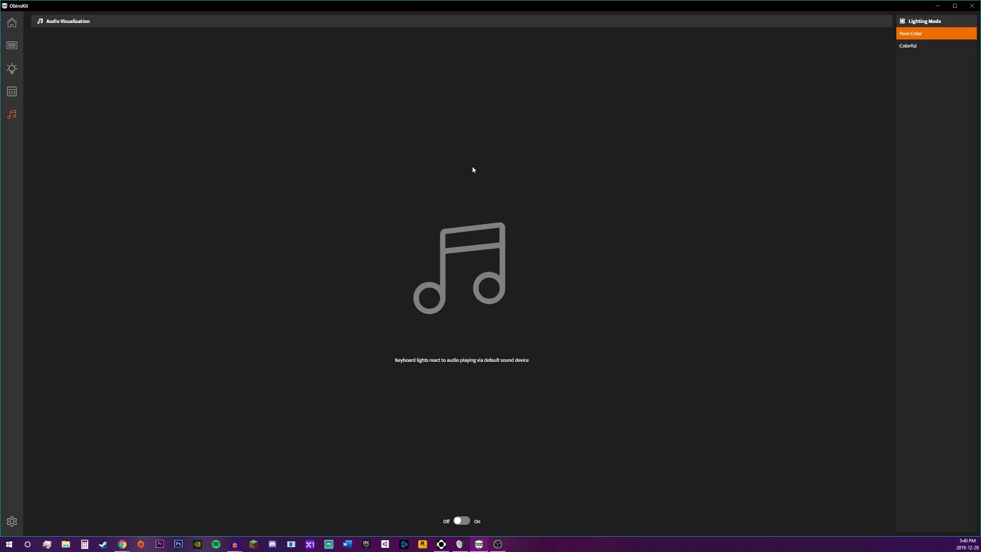
click(459, 519)
Check the Lighting page, then view General settings showing ANNE PRO2 at 100% battery
click(14, 71)
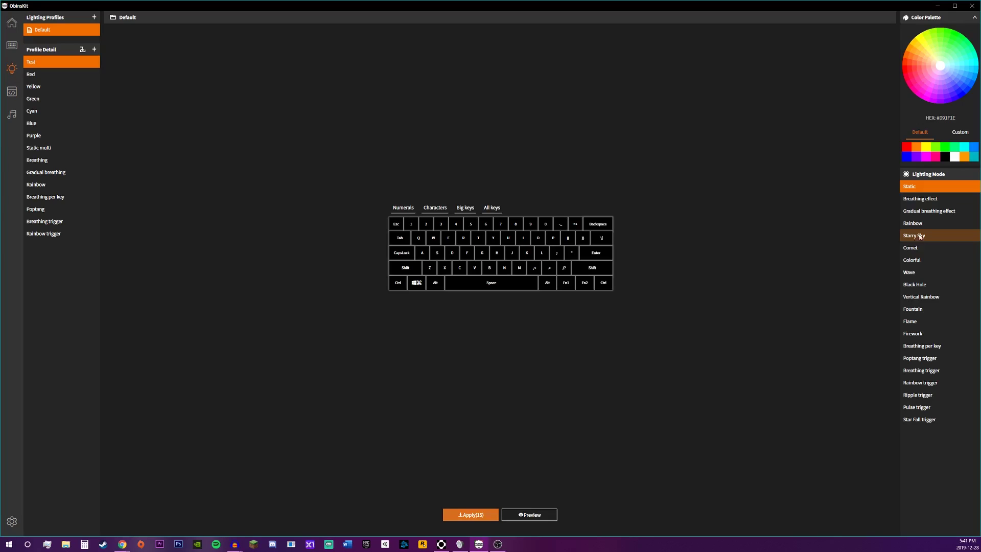
click(12, 25)
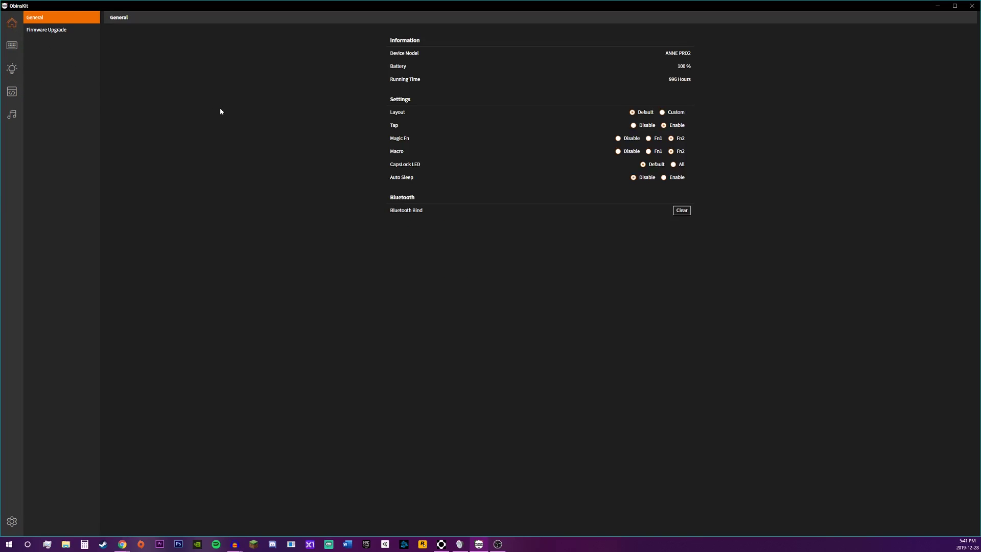